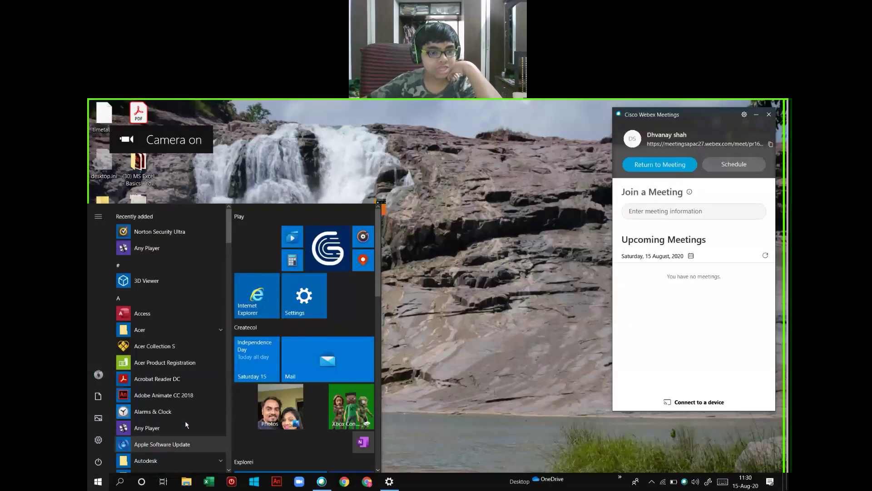
Launch Adobe Animate CC 2018 from the Windows Start menu
click(125, 395)
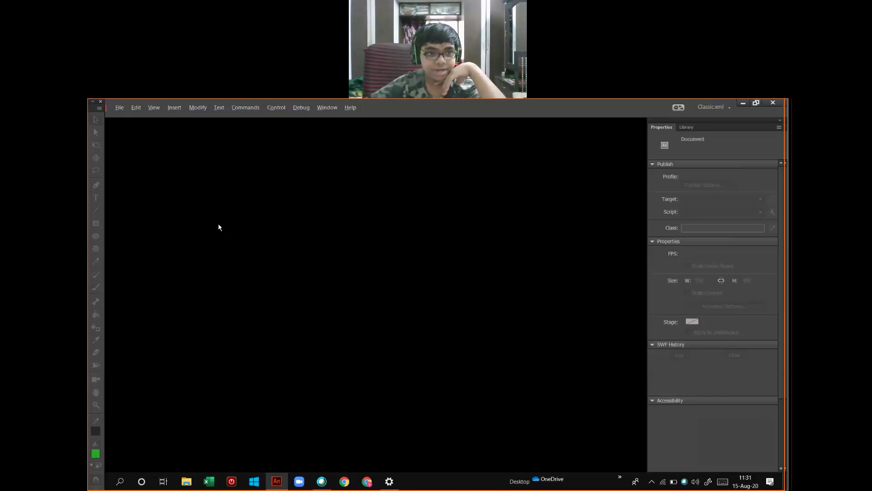
Create a new ActionScript 3.0 document with a 1280×720 stage
click(120, 107)
click(133, 118)
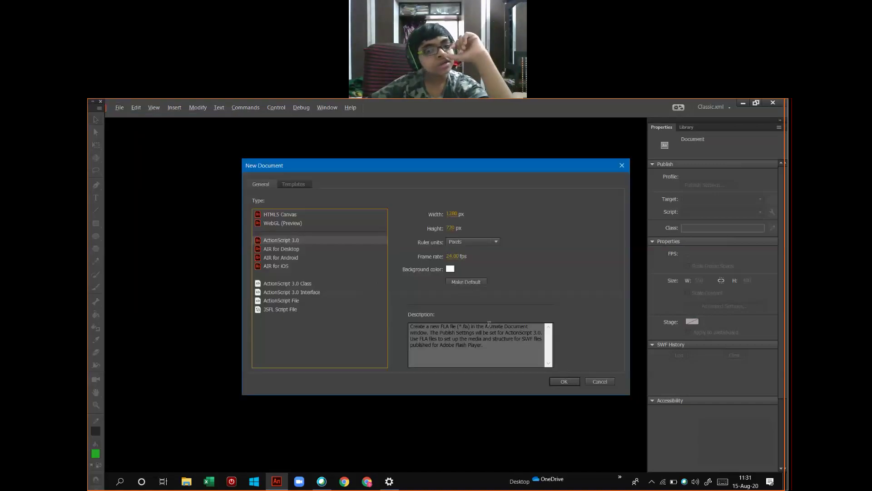
click(554, 383)
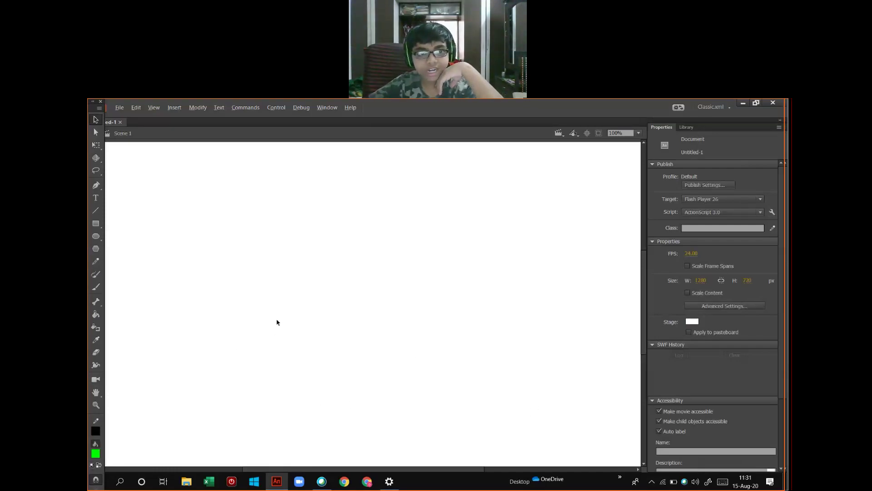
click(119, 108)
mouse_move(132, 230)
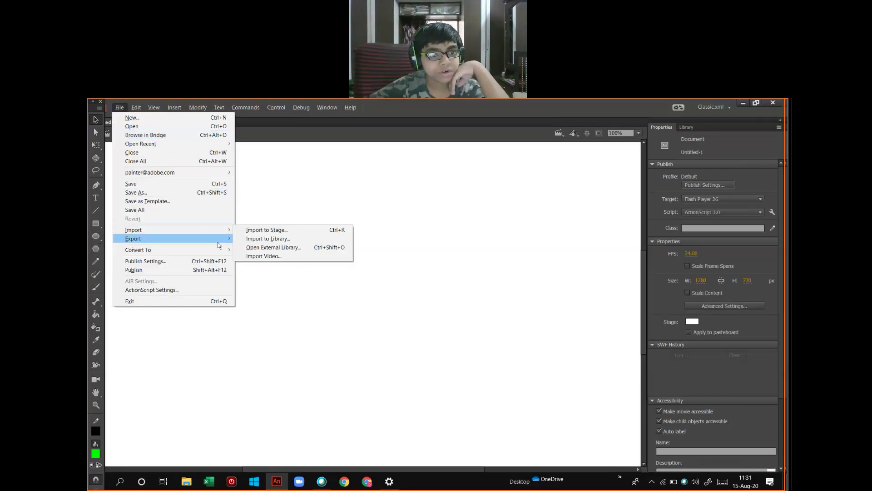
click(294, 231)
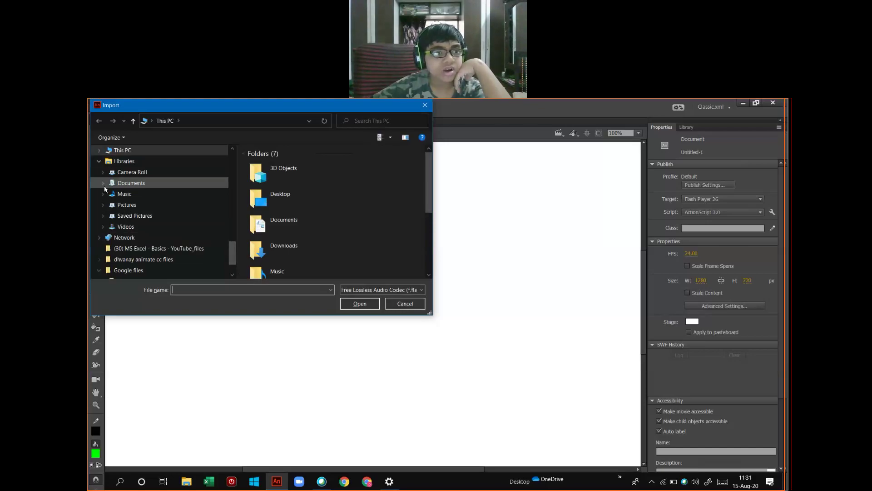
scroll(122, 209, down, 1)
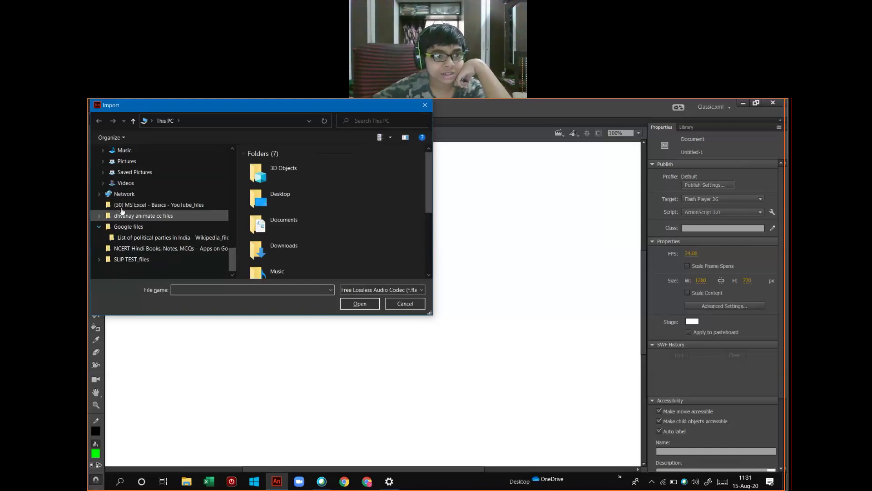
scroll(124, 228, up, 6)
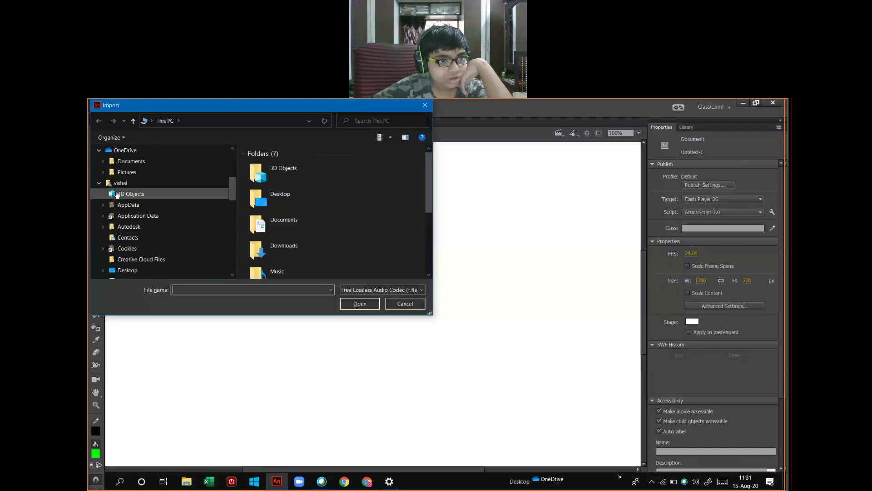
scroll(121, 228, down, 4)
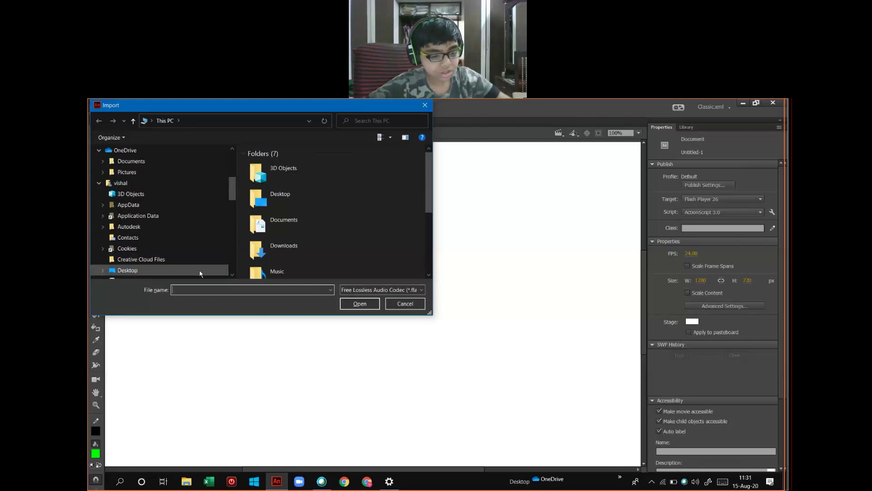
text(B)
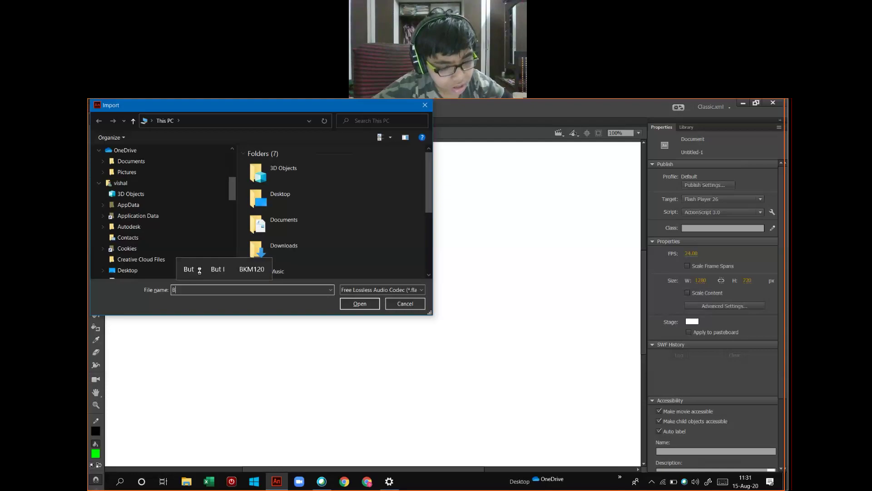
text(as)
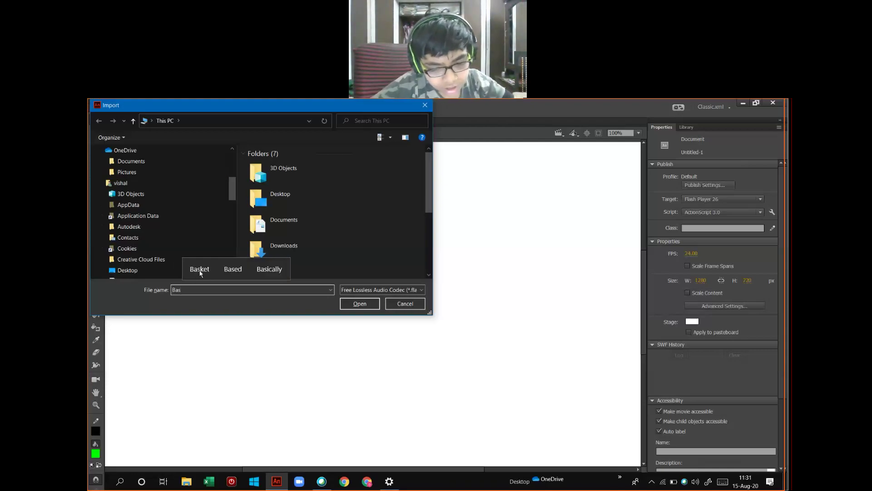
text(kaet)
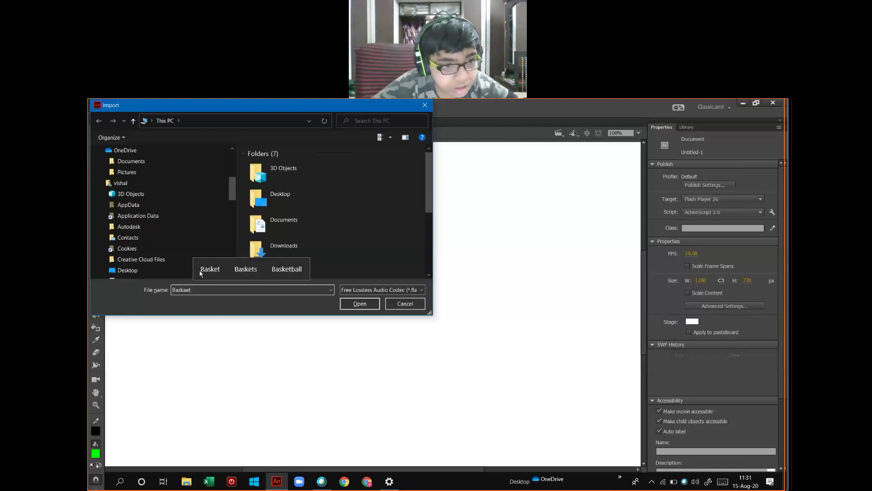
key(BackSpace)
key(BackSpace)
key(BackSpace)
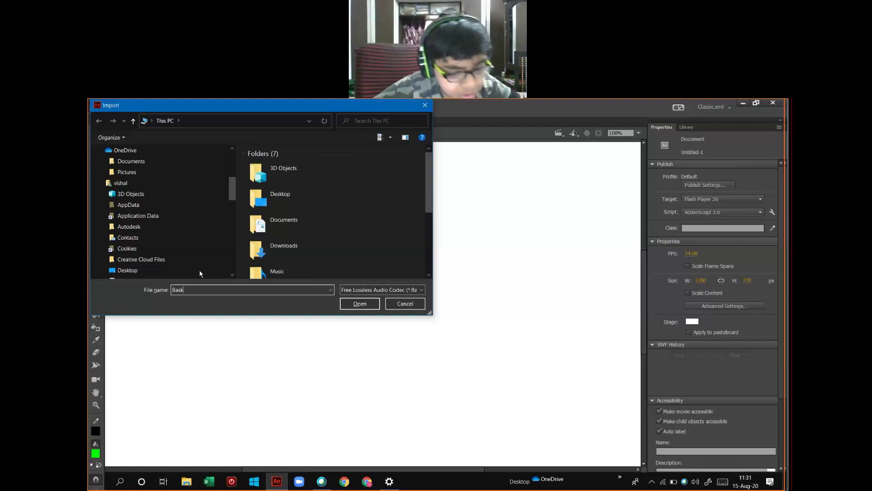
text(et)
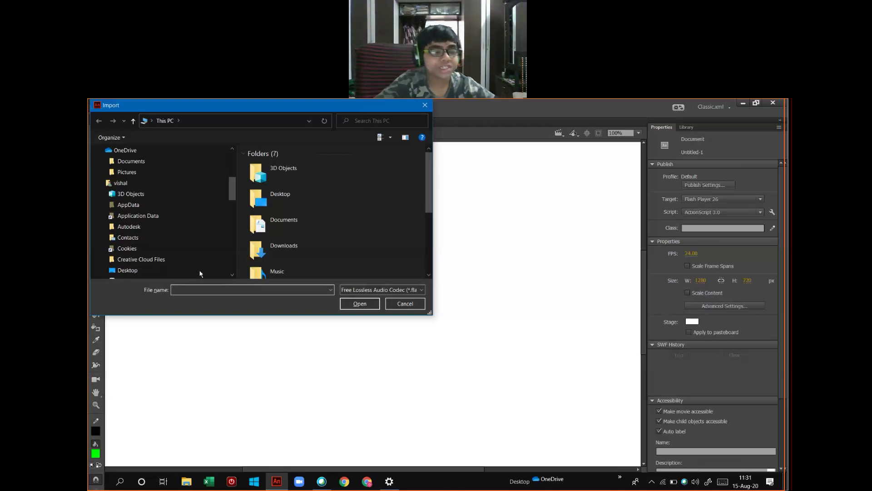
text(Bas)
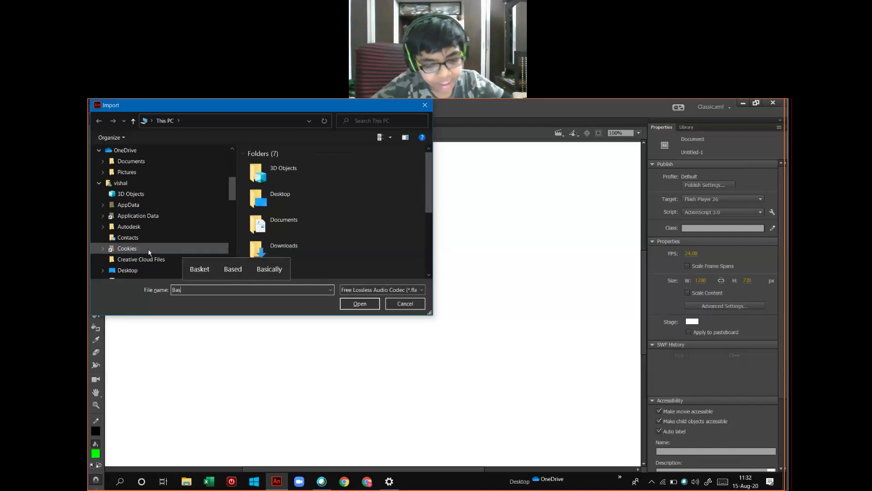
text(ket)
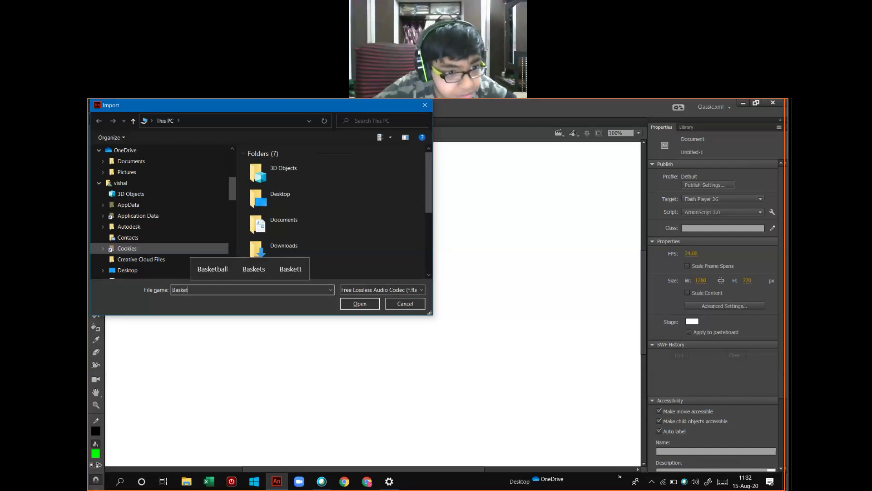
text( ba)
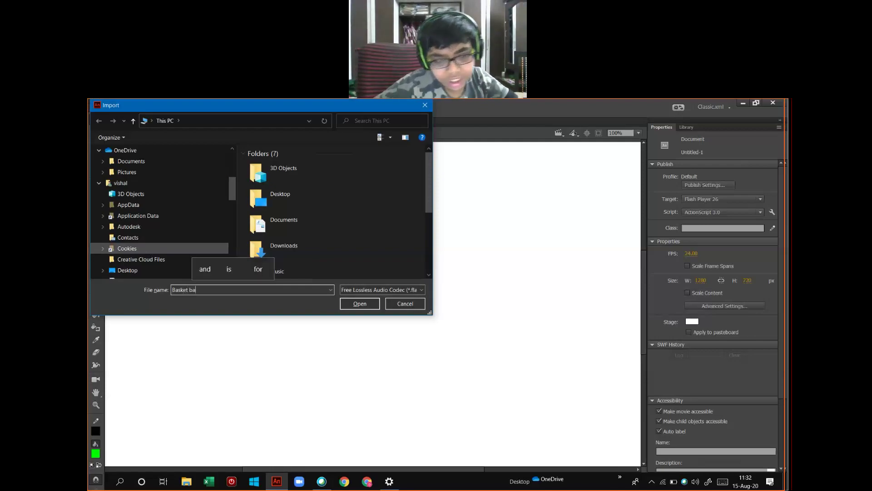
text(ll)
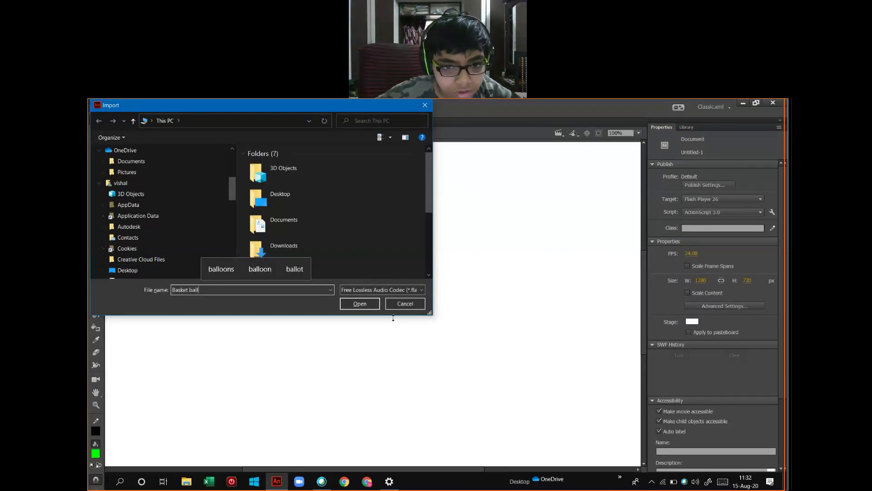
click(361, 304)
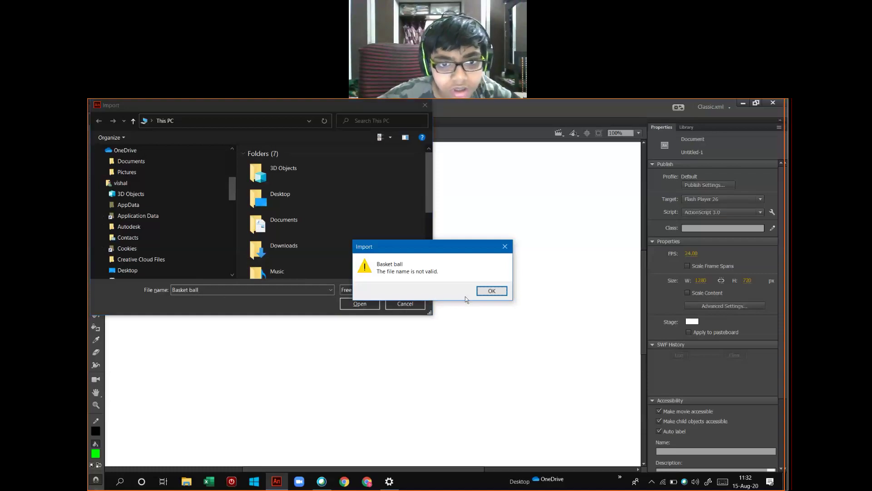
click(490, 293)
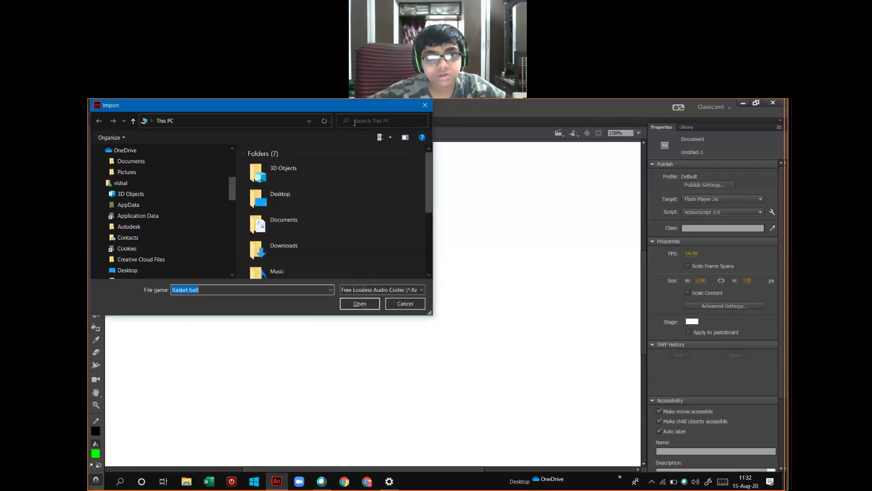
drag(361, 106, 361, 136)
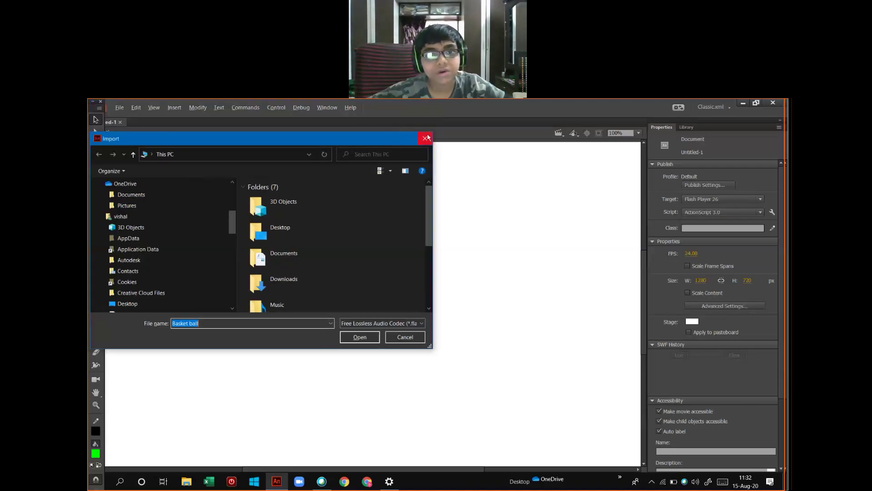
key(Escape)
Draw a circle near the stage's top-left and fill it with pale yellow
click(97, 237)
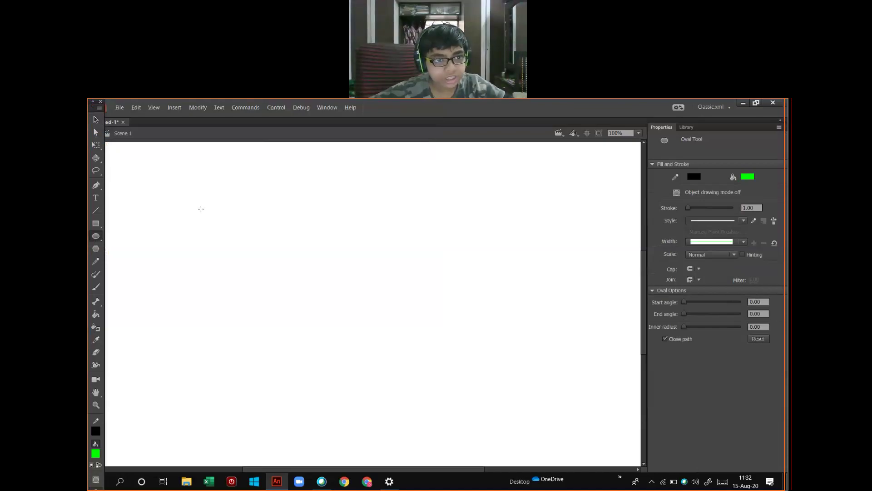
drag(171, 177, 224, 231)
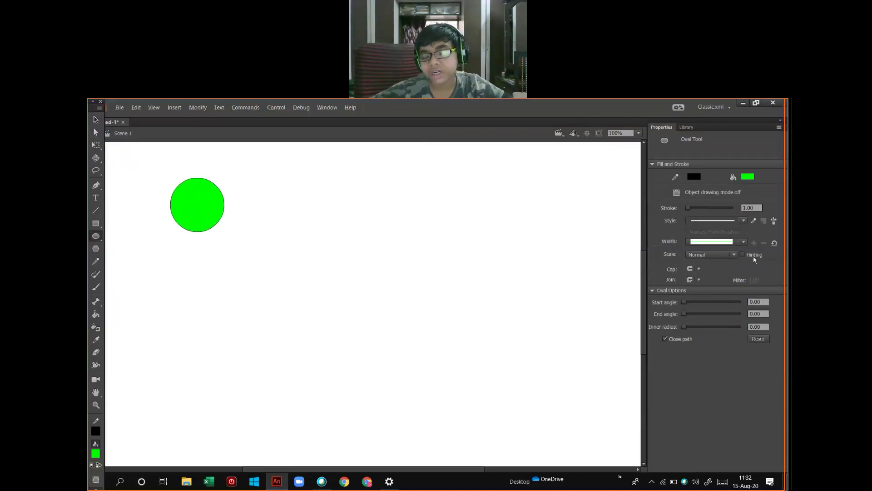
click(748, 177)
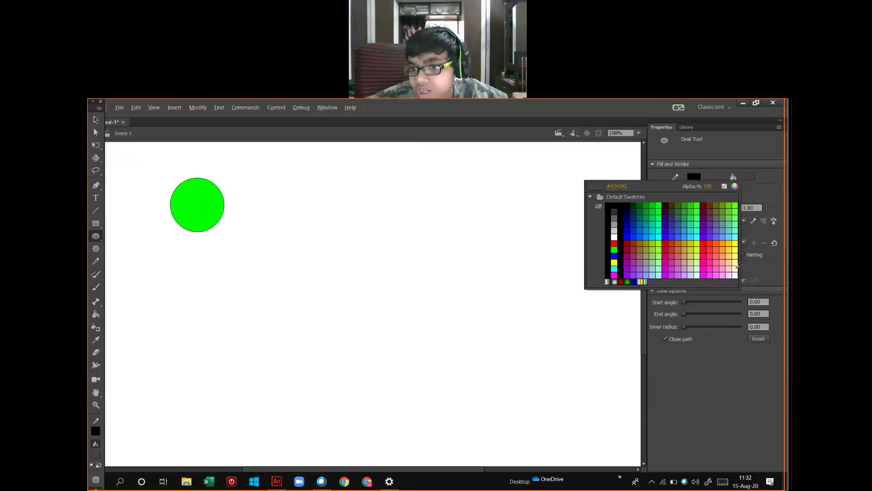
click(733, 264)
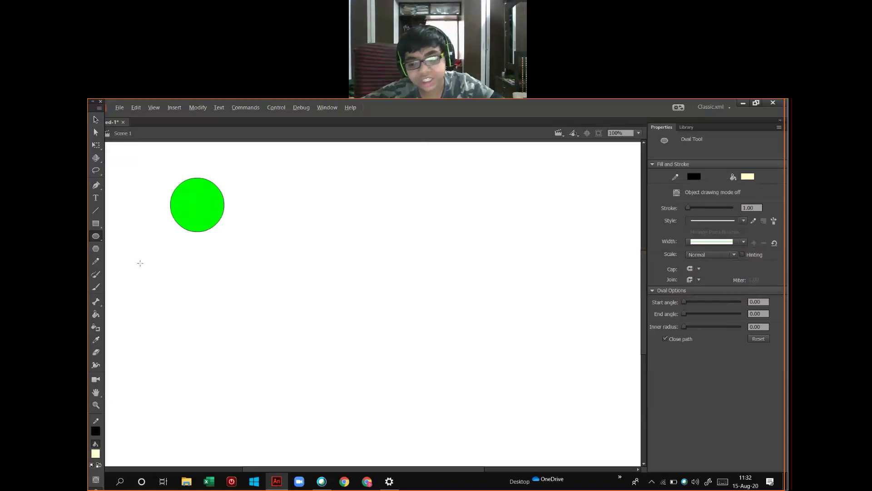
key(k)
click(215, 217)
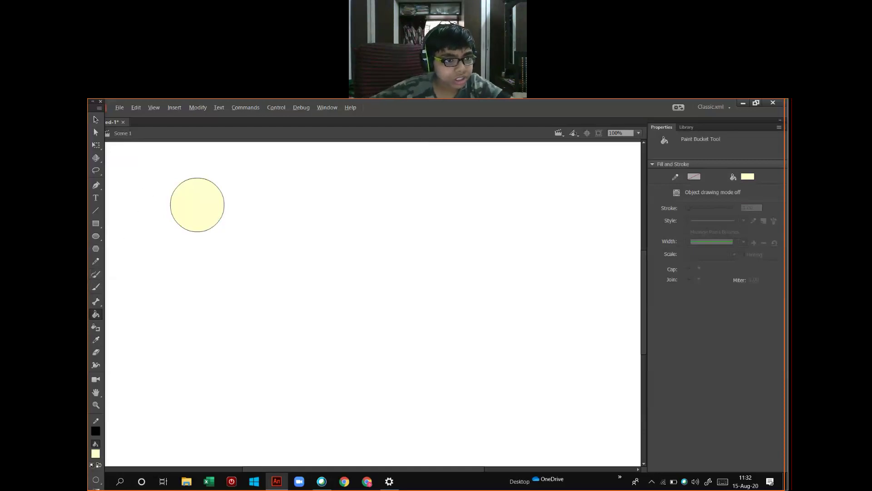
Draw three vertical lines inside the circle: left, right and through the centre
click(96, 211)
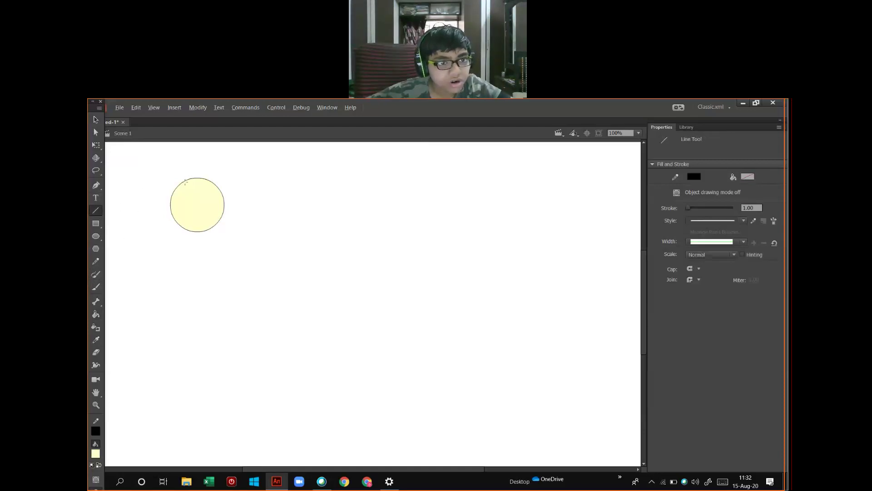
drag(178, 184, 179, 217)
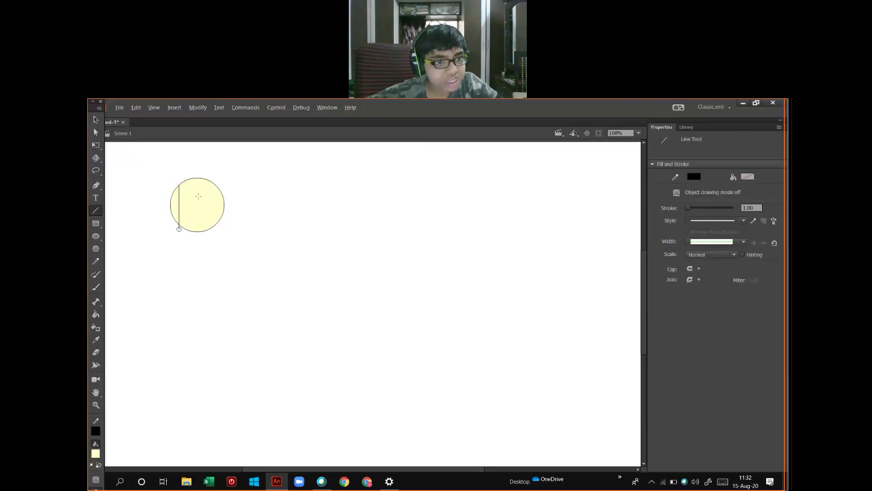
drag(215, 186, 211, 229)
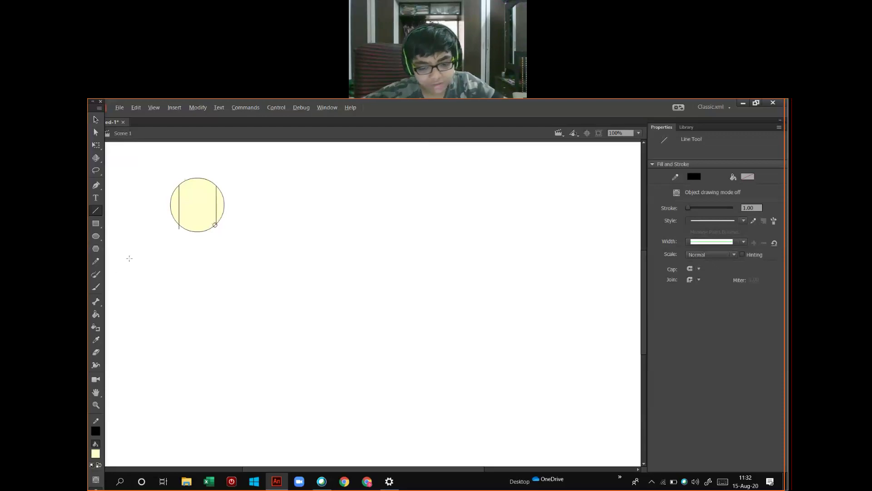
key(v)
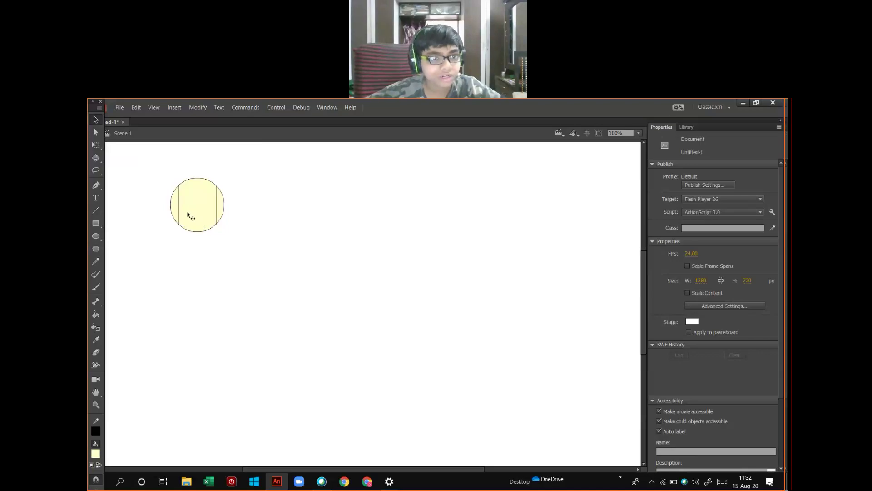
click(95, 210)
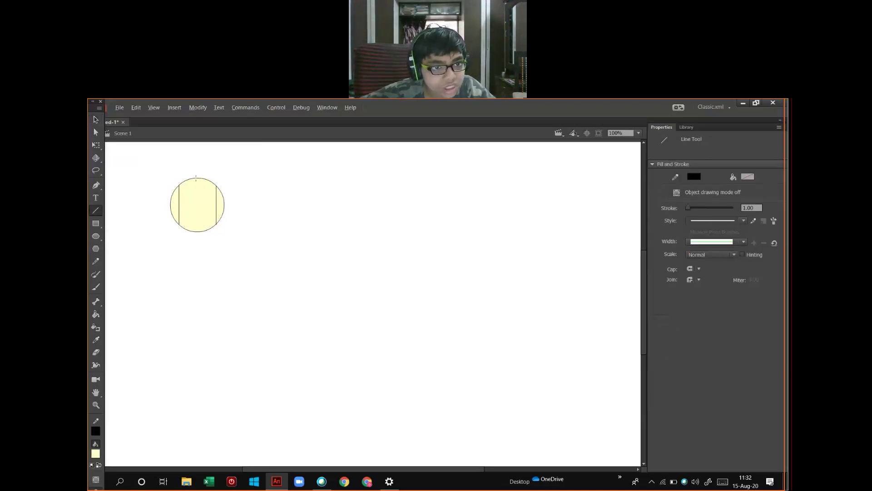
drag(197, 177, 195, 235)
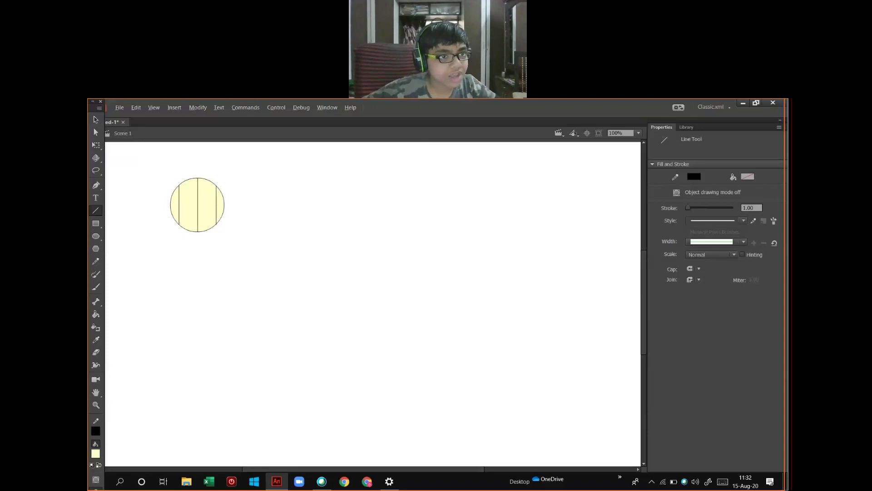
Bend the left line into a curved seam and nudge the right fill sliver
click(95, 119)
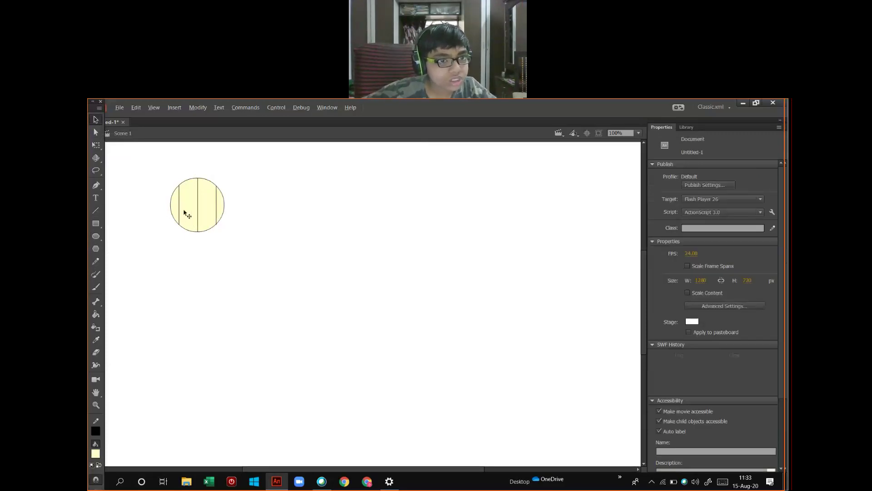
drag(180, 206, 191, 207)
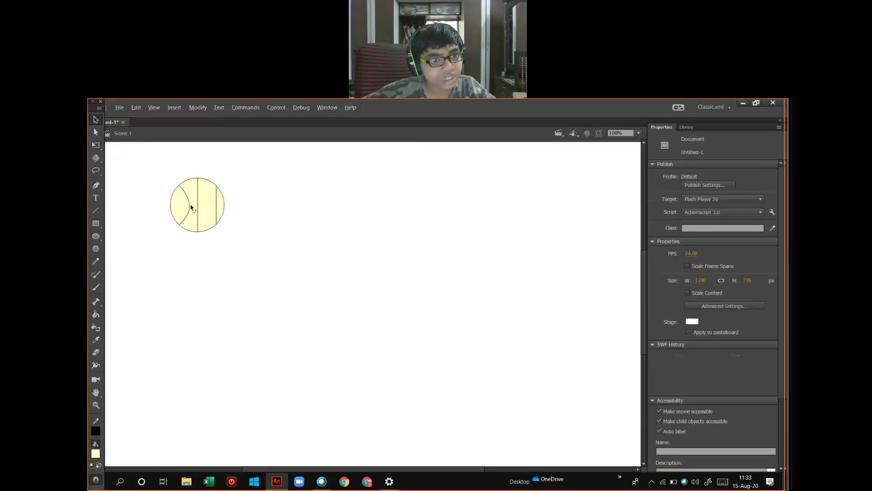
click(218, 208)
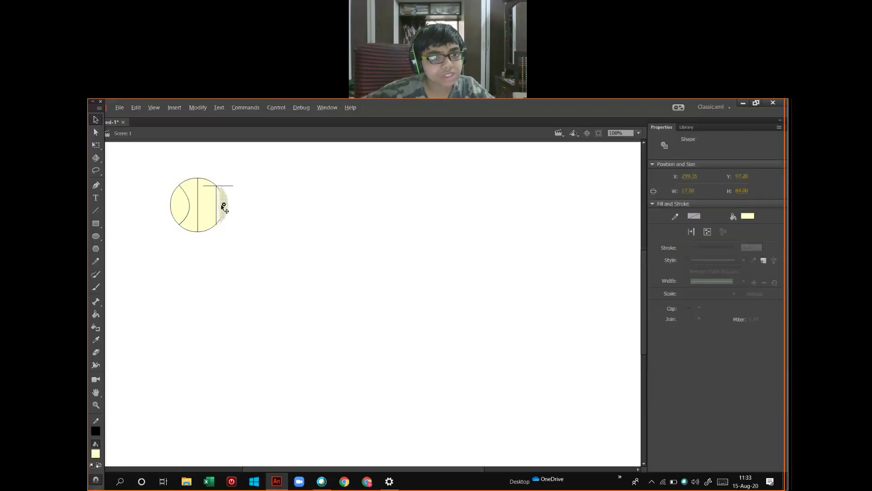
mouse_move(219, 208)
mouse_down()
mouse_move(214, 220)
mouse_move(217, 214)
mouse_up()
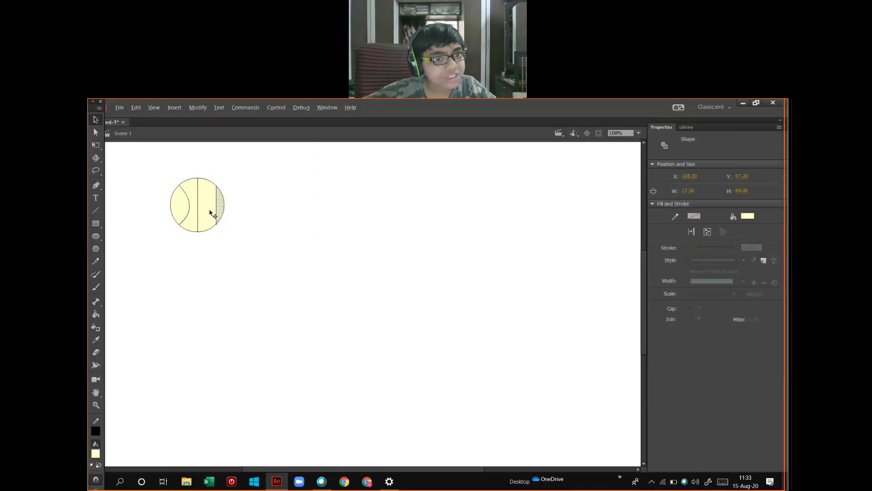
Curve the right line into a seam and draw a horizontal line across the upper circle
click(246, 217)
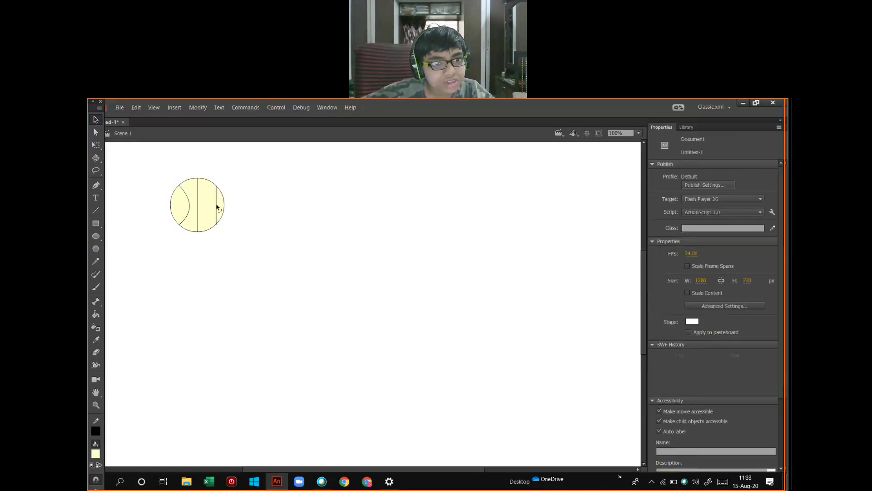
drag(218, 208, 207, 206)
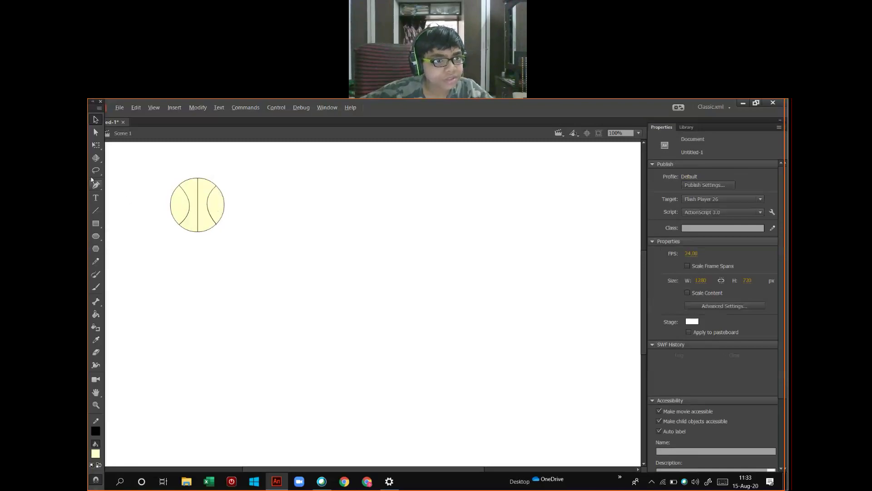
click(96, 211)
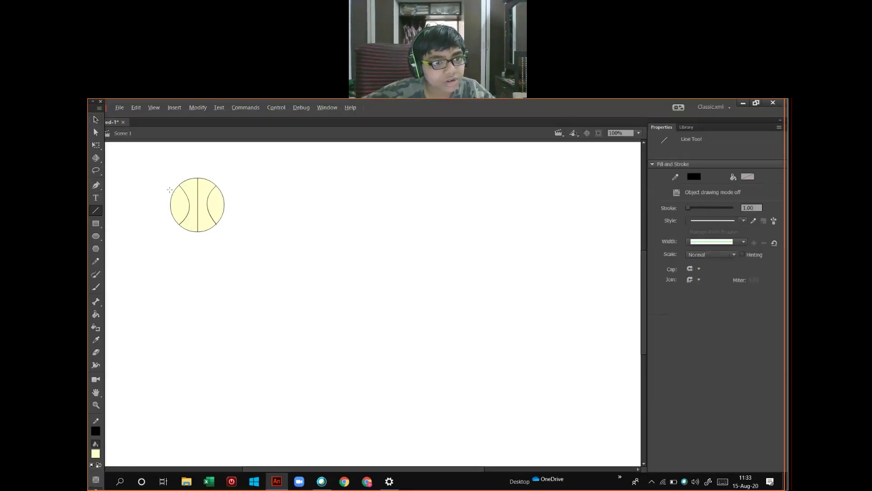
drag(172, 192, 223, 197)
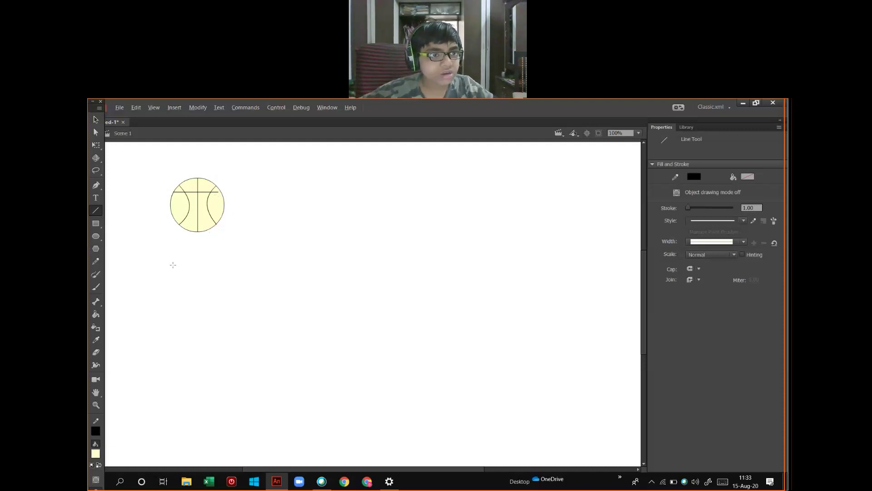
key(v)
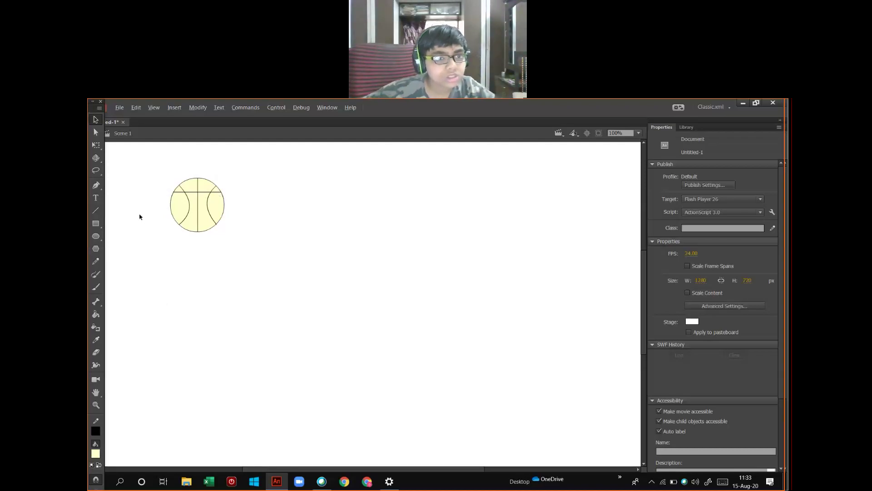
Convert the whole selected ball drawing into a Graphic symbol named 'Basket ball'
drag(159, 168, 255, 263)
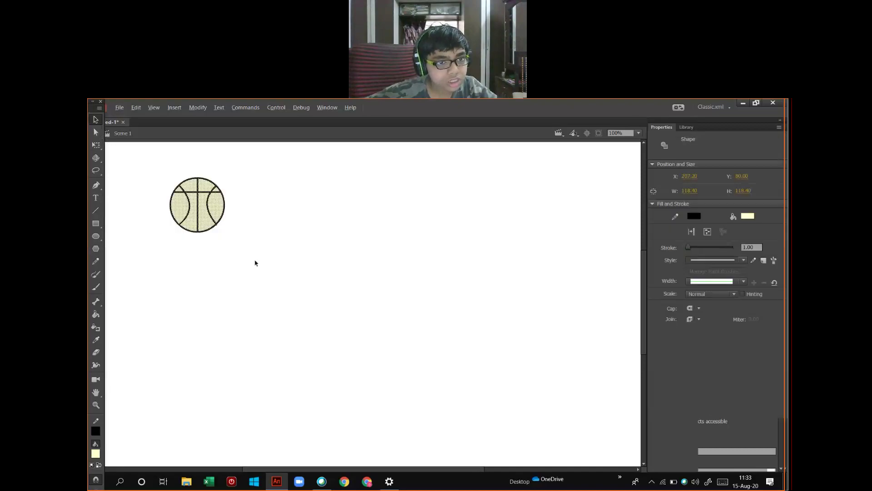
right_click(196, 208)
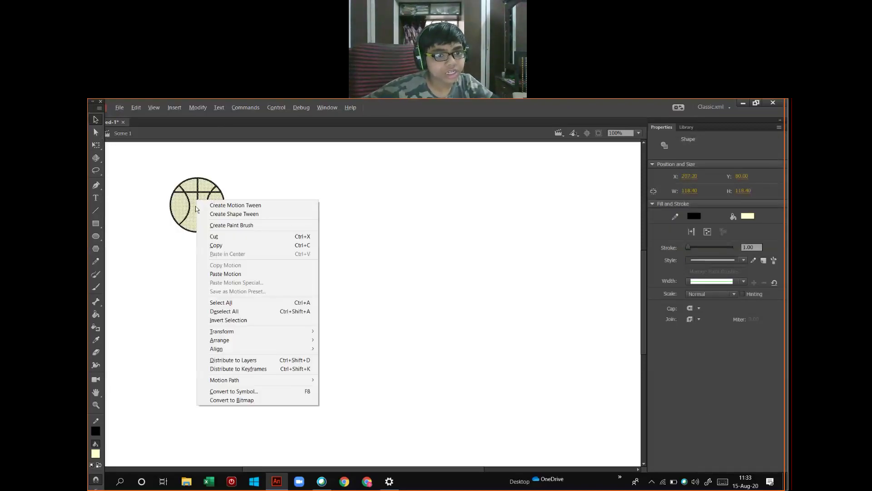
click(244, 393)
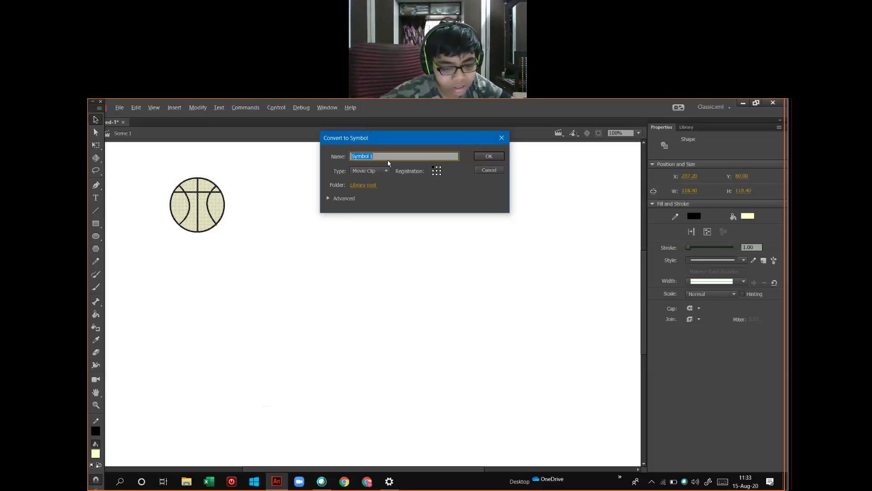
text(Bask)
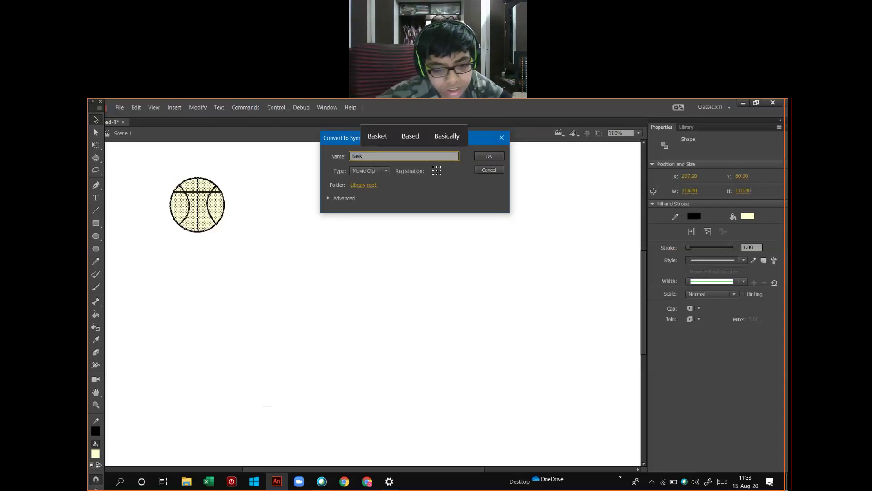
text(et ba)
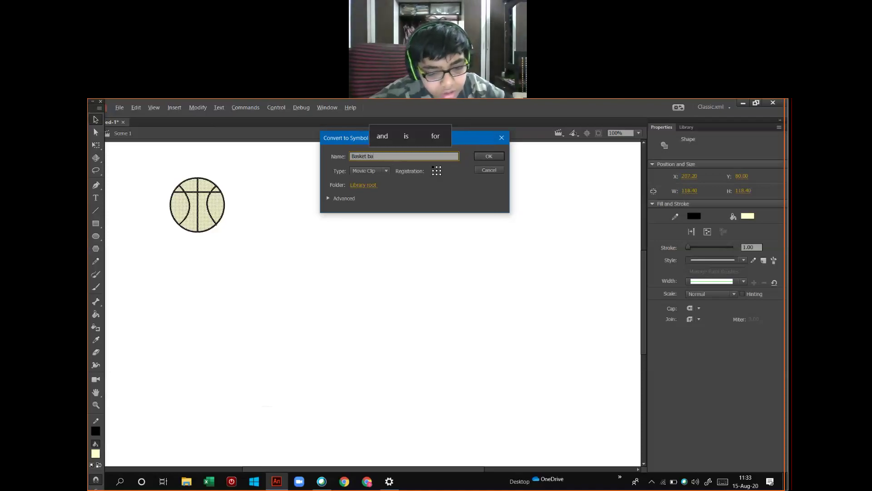
text(ll)
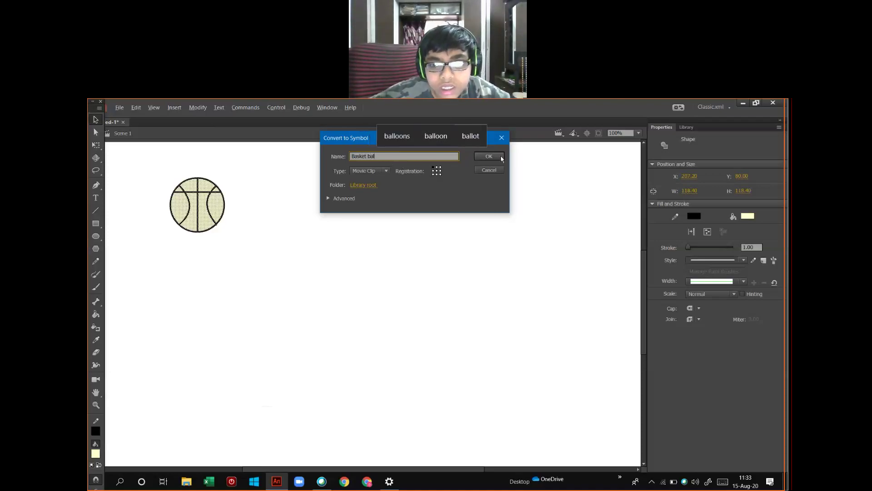
click(381, 171)
click(389, 200)
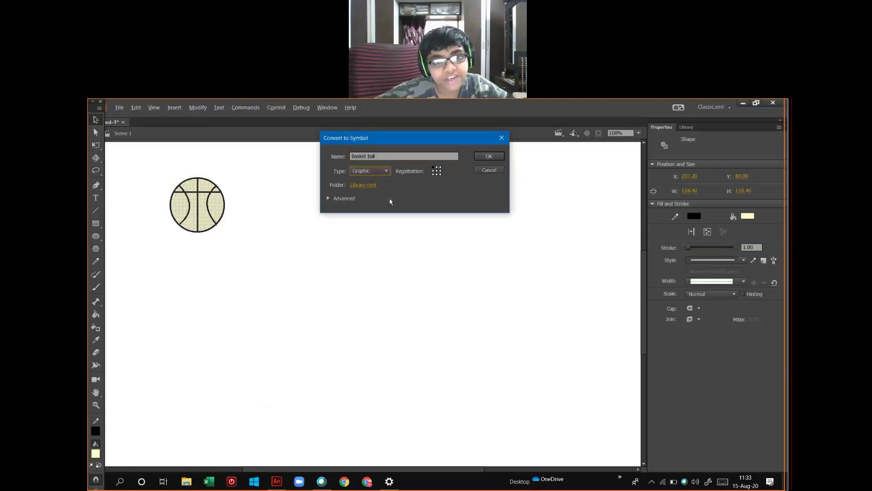
click(329, 199)
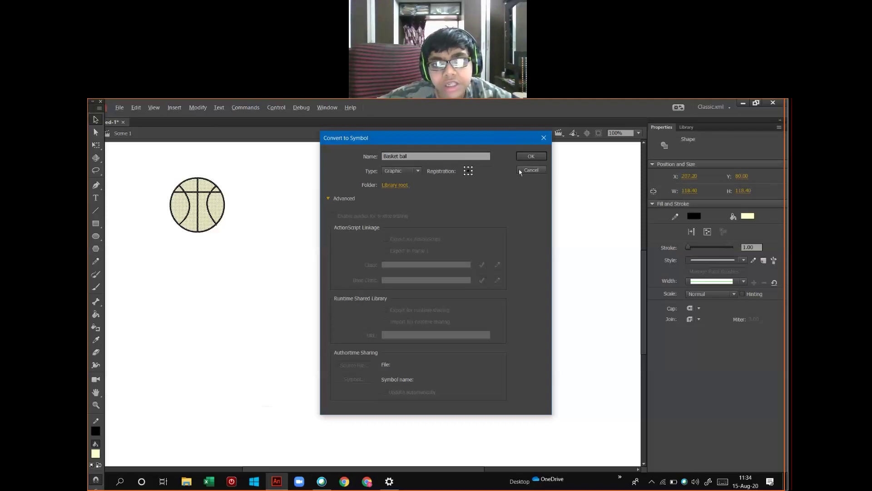
click(329, 199)
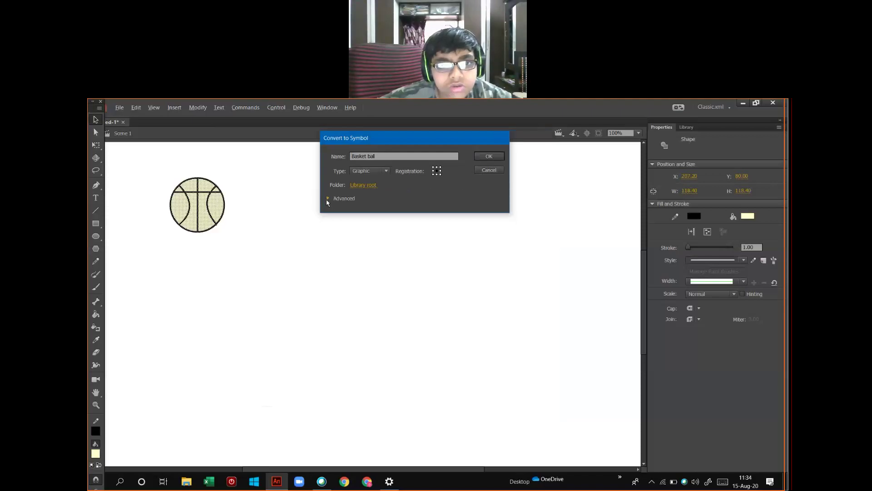
click(488, 156)
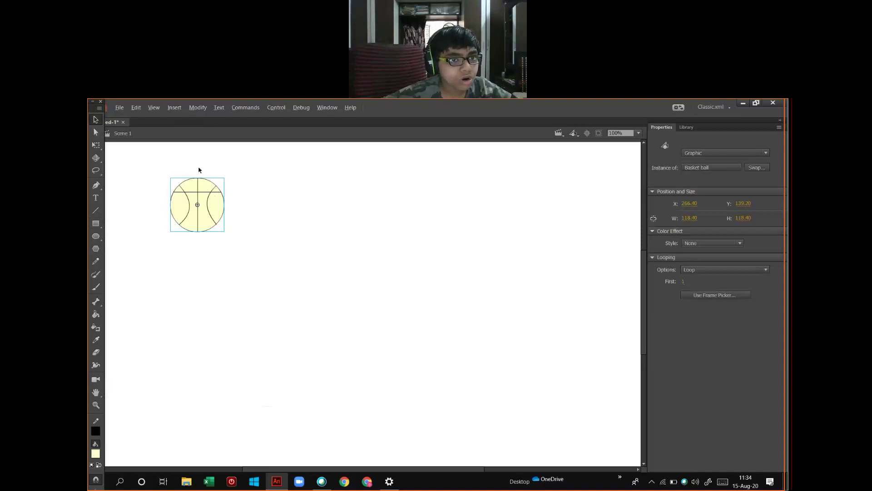
Nest the ball in Symbol 1 via Modify > Convert to Symbol, then Symbol 2 via F8
click(201, 107)
click(216, 128)
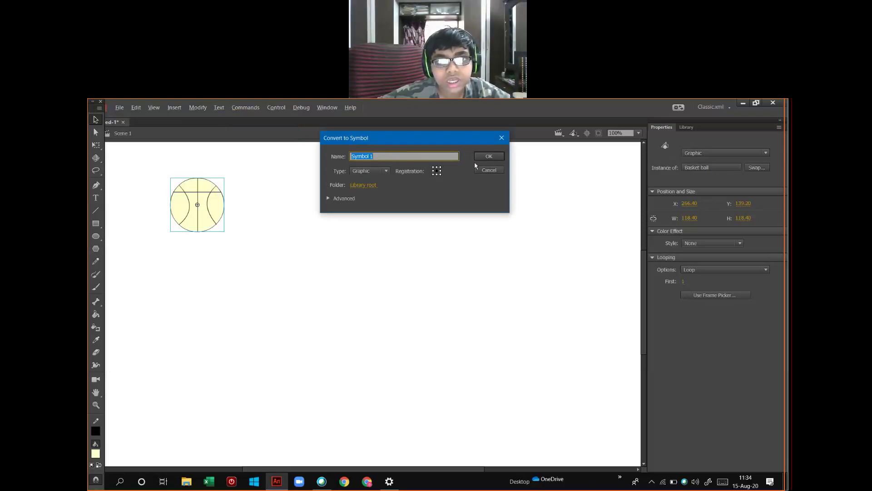
click(488, 159)
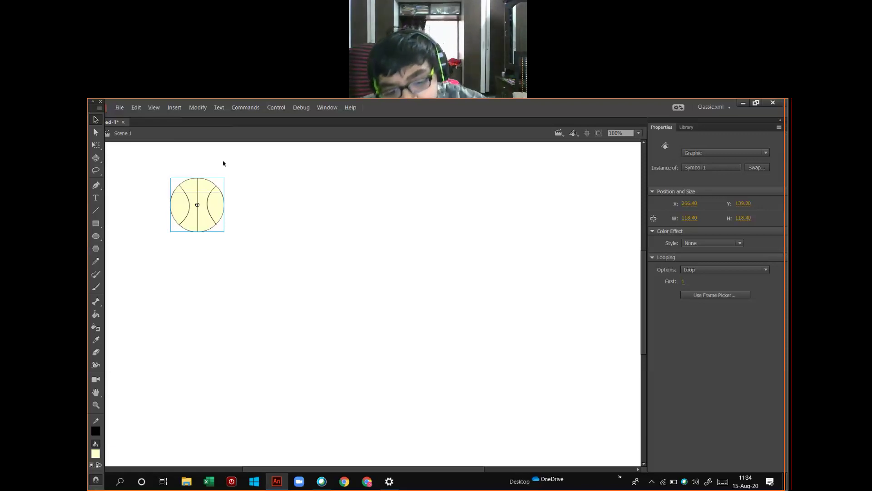
key(F8)
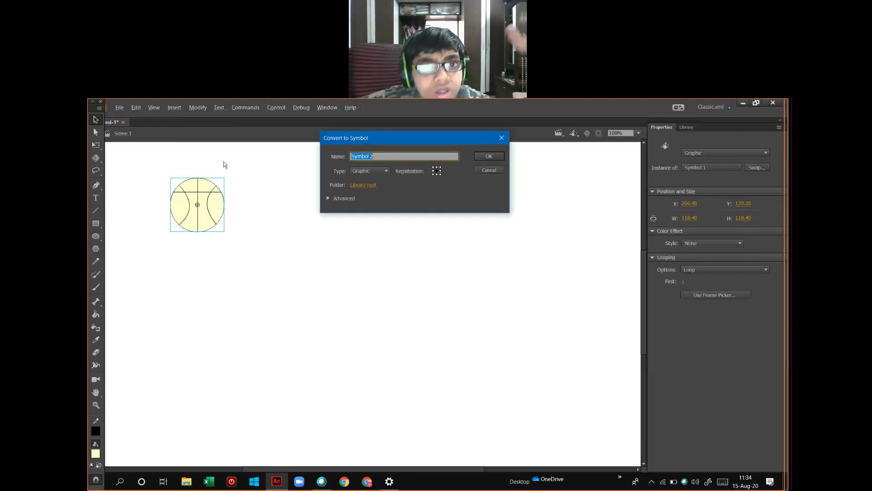
key(Return)
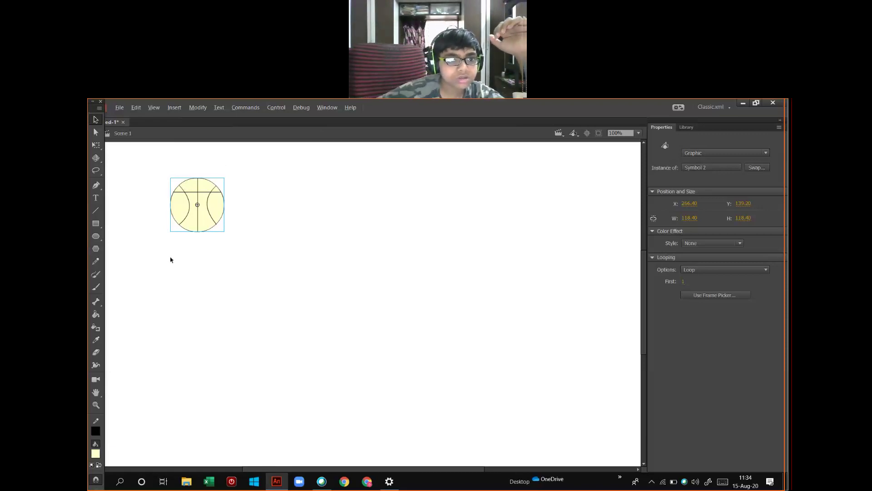
Drag the basketball instance up and left toward the stage's top-left
drag(198, 209, 174, 193)
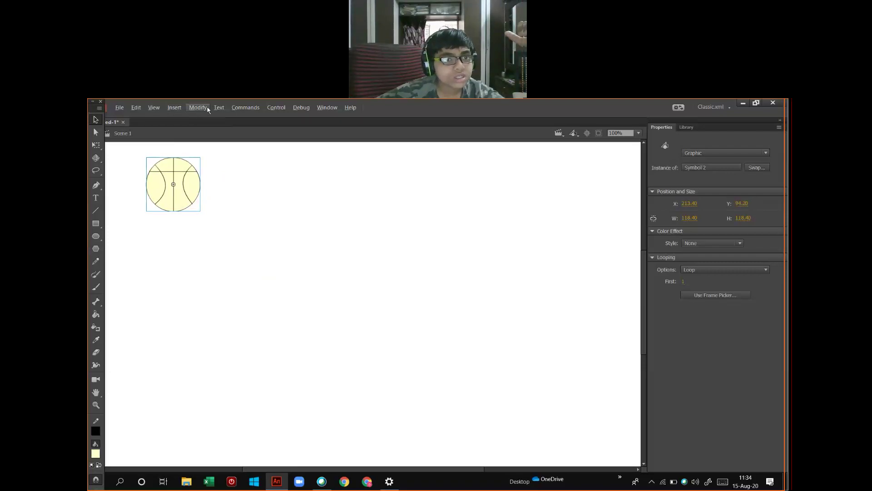
click(222, 469)
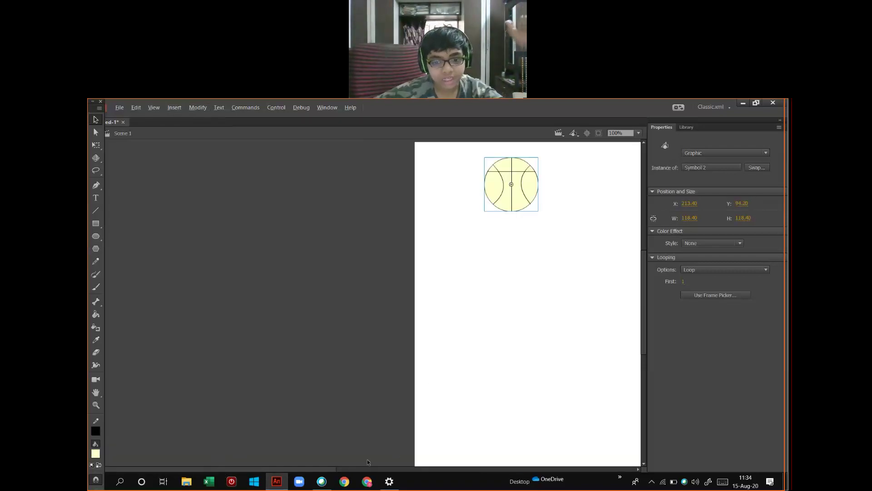
click(309, 469)
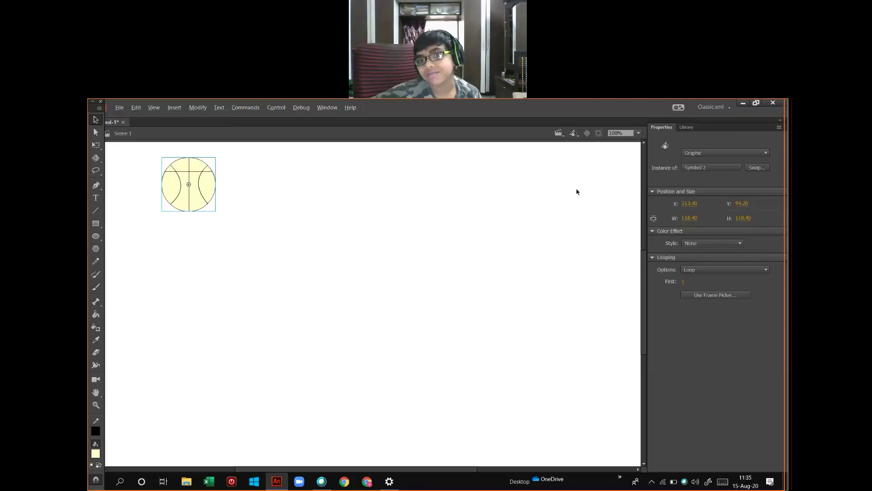
In the Library, copy Basket ball, try pasting it twice, then preview Basket ball
click(687, 127)
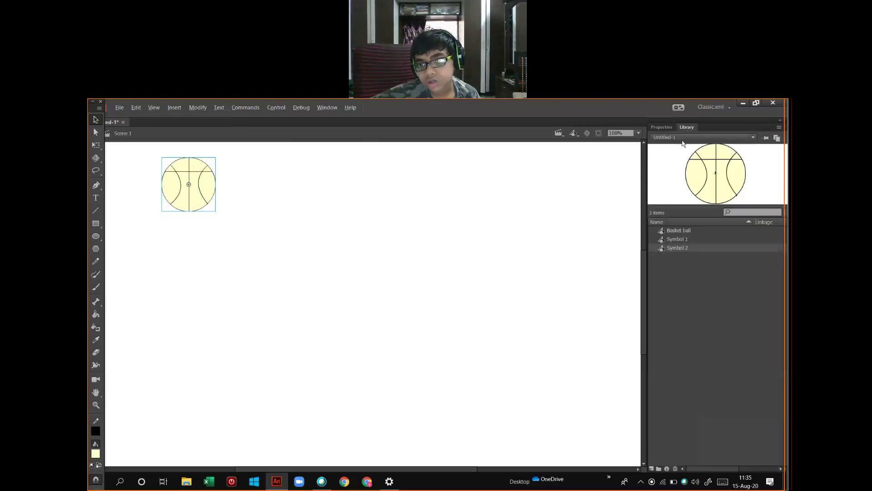
right_click(668, 231)
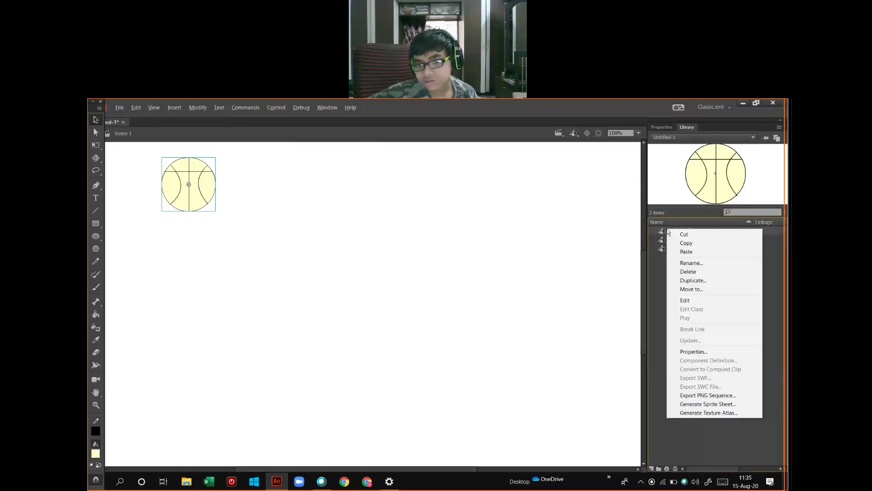
click(699, 243)
right_click(671, 252)
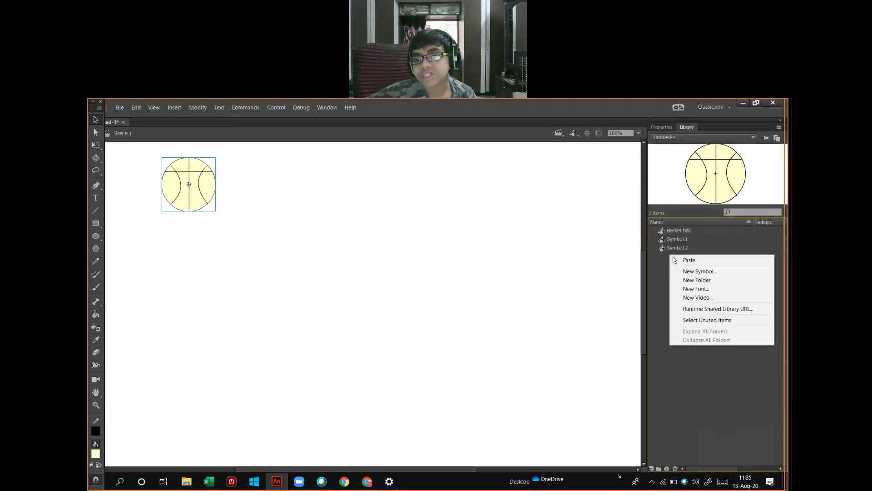
click(680, 257)
right_click(676, 255)
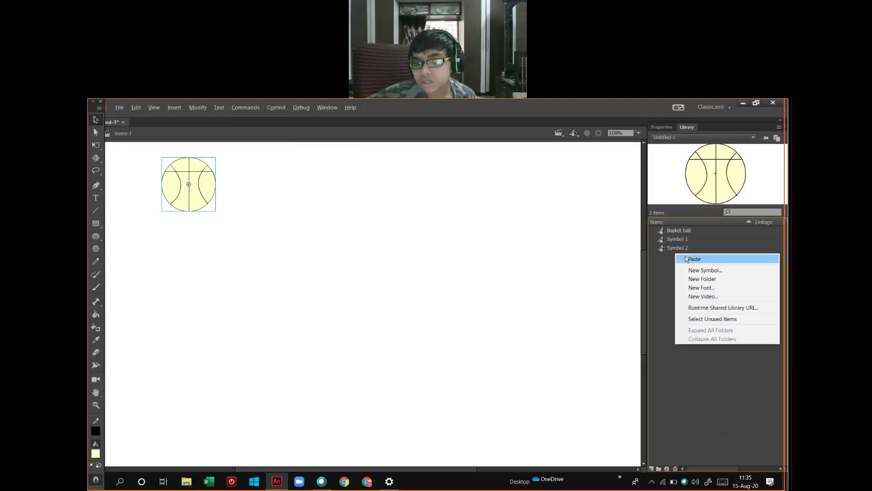
click(694, 259)
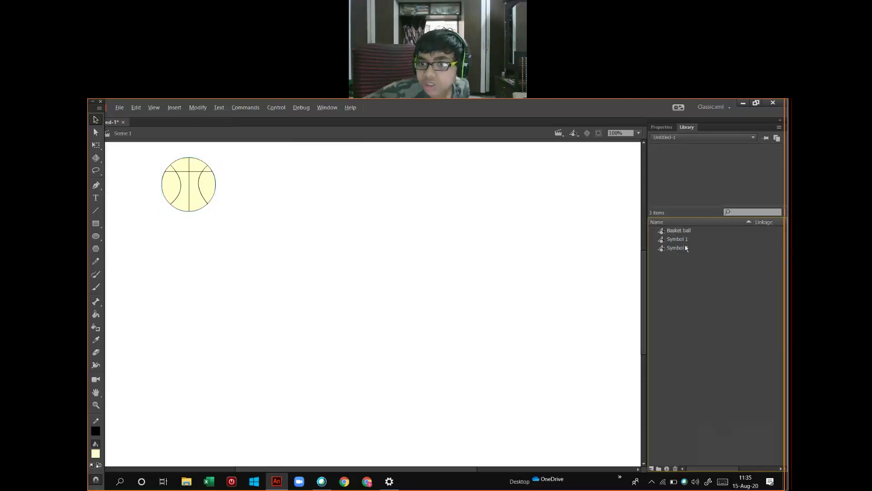
click(677, 230)
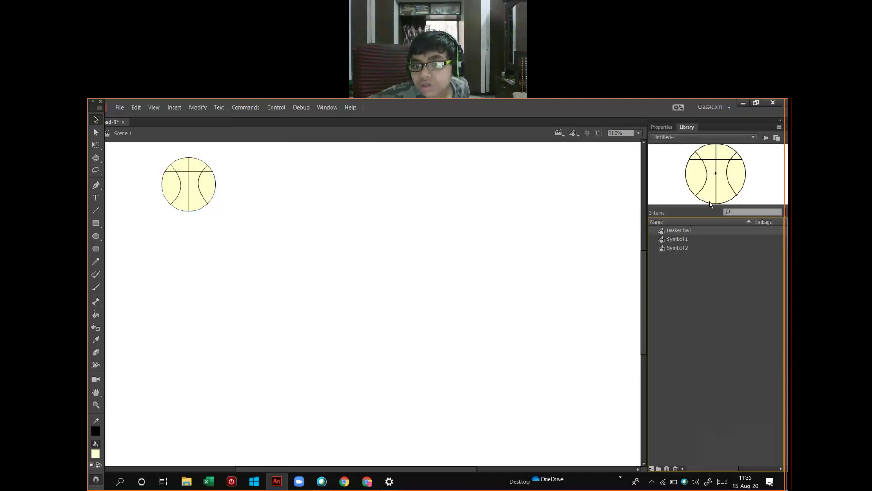
Search the Library for 'Ball' to list only Basket ball, checking Properties in between
click(747, 210)
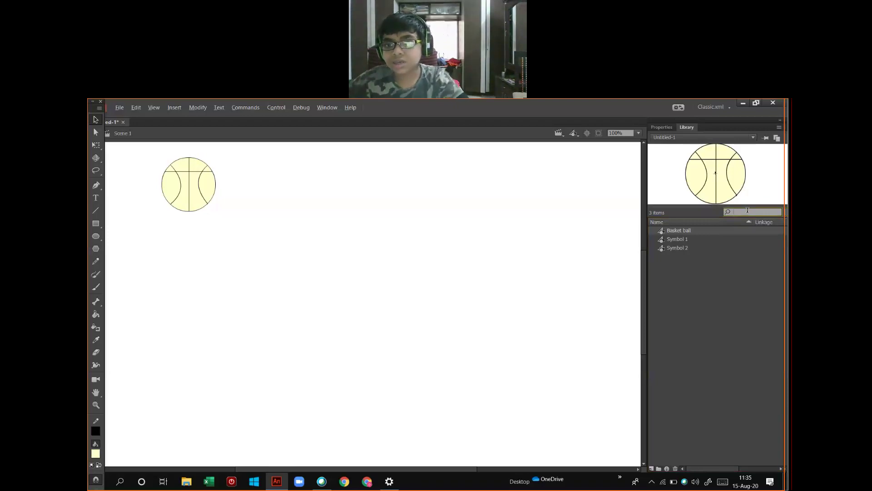
click(681, 137)
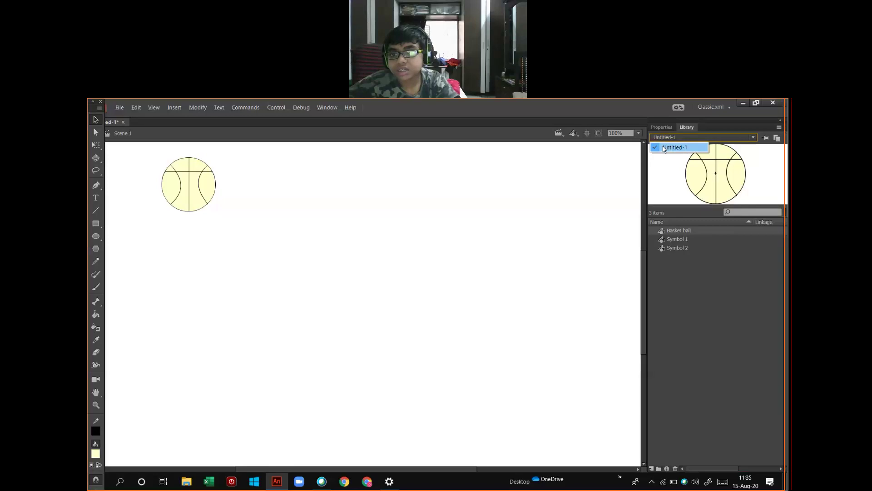
click(766, 205)
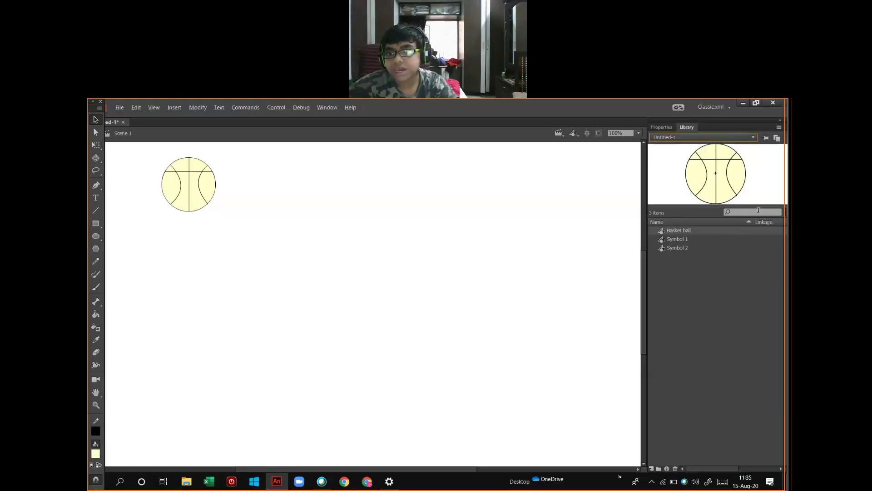
click(758, 212)
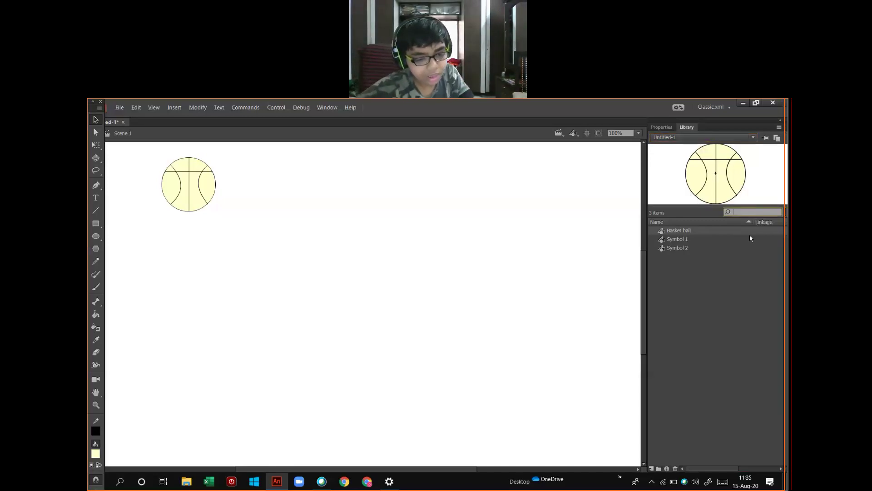
text(Ball)
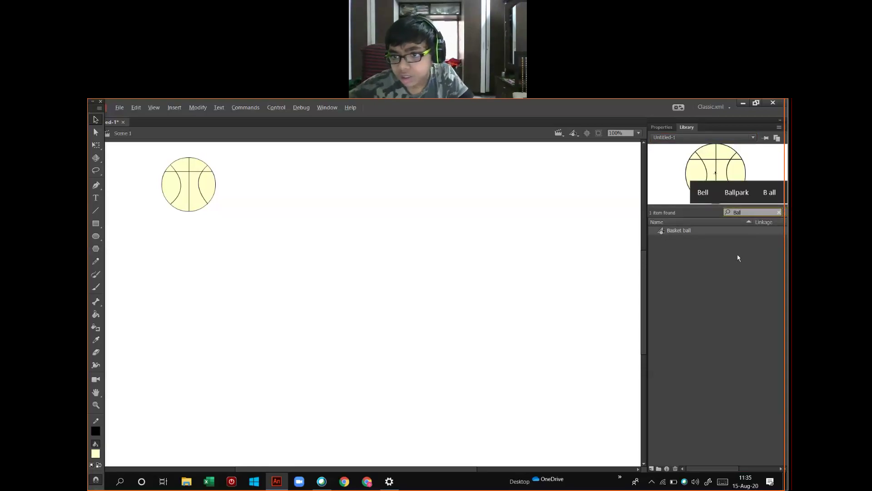
click(738, 257)
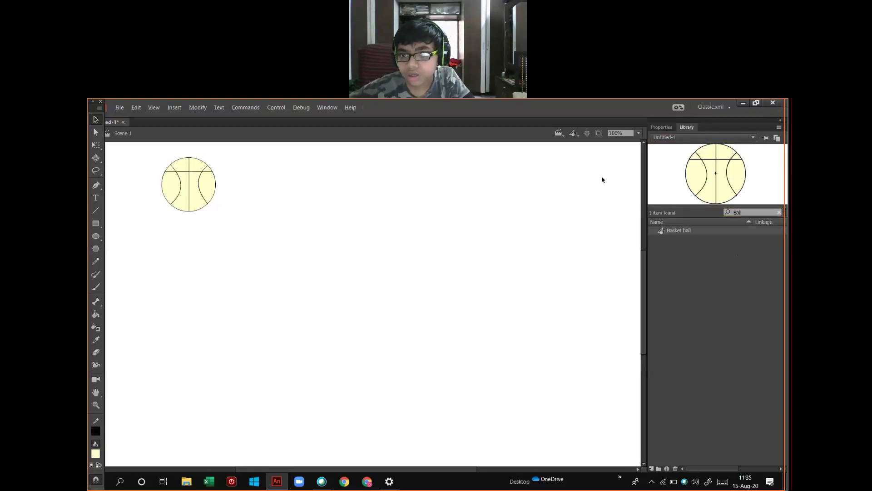
click(672, 127)
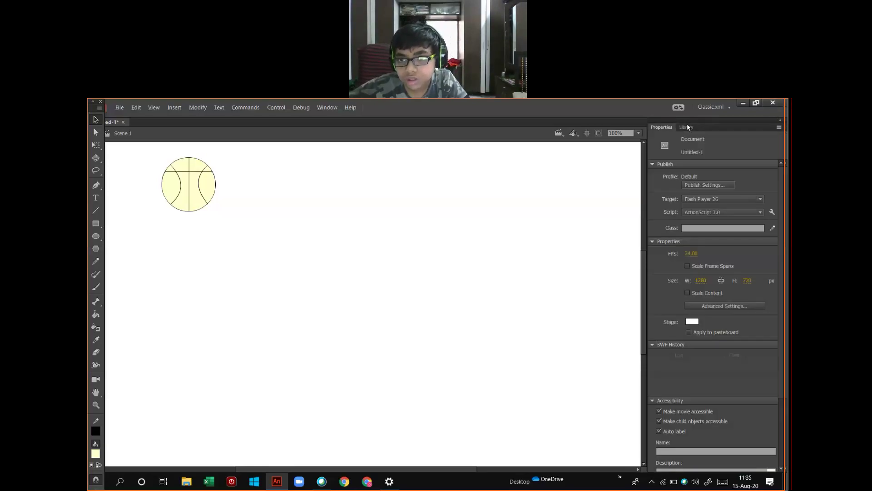
click(686, 127)
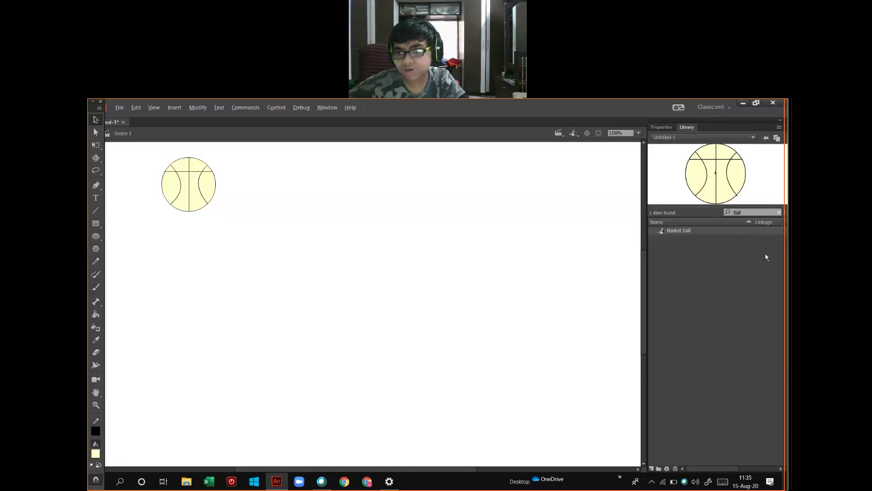